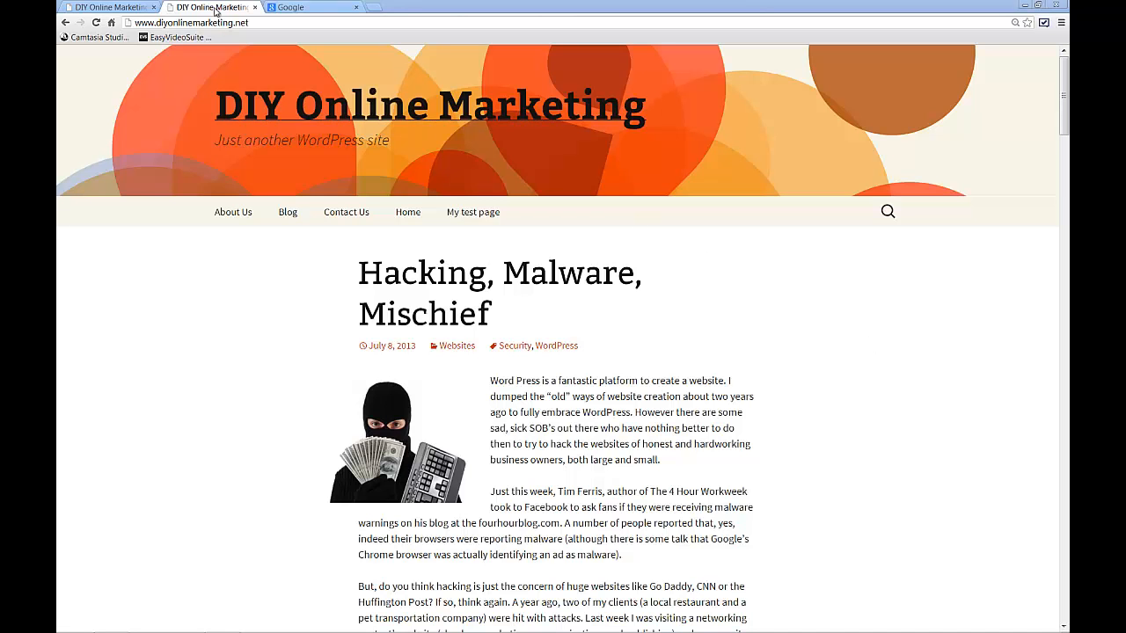
pyautogui.click(305, 12)
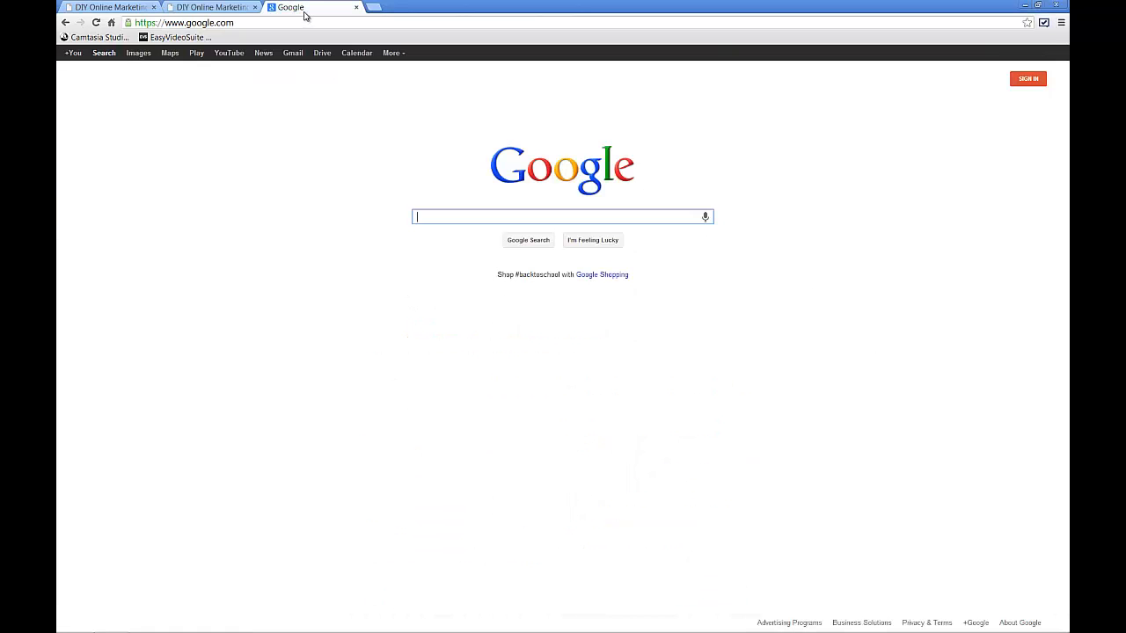
pyautogui.click(259, 27)
pyautogui.click(259, 27)
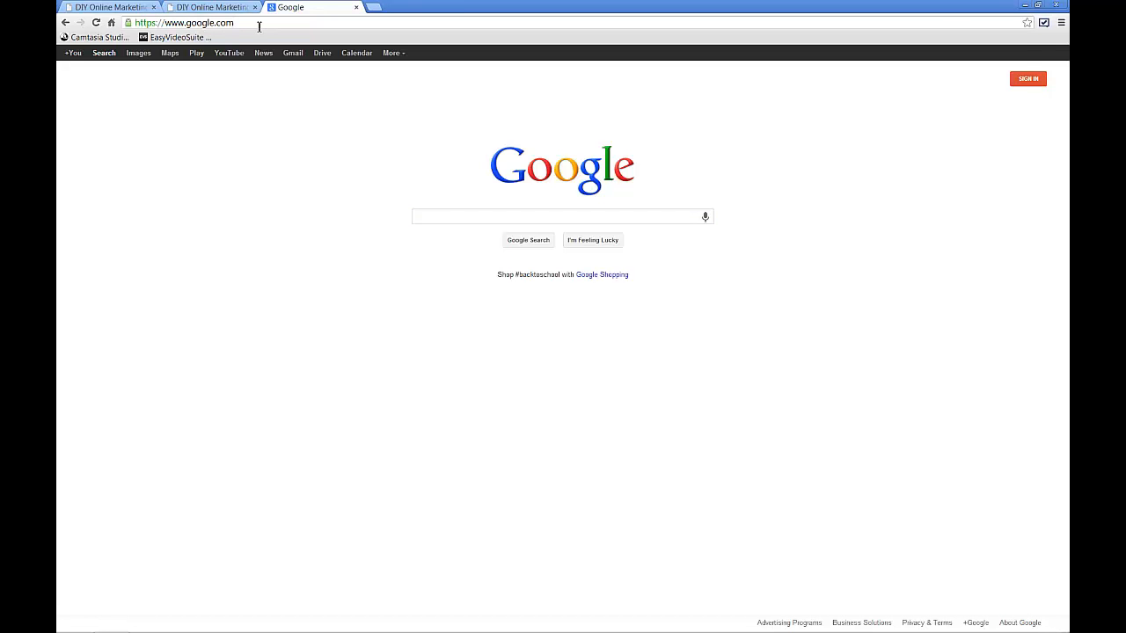
pyautogui.write('/')
pyautogui.write('anal')
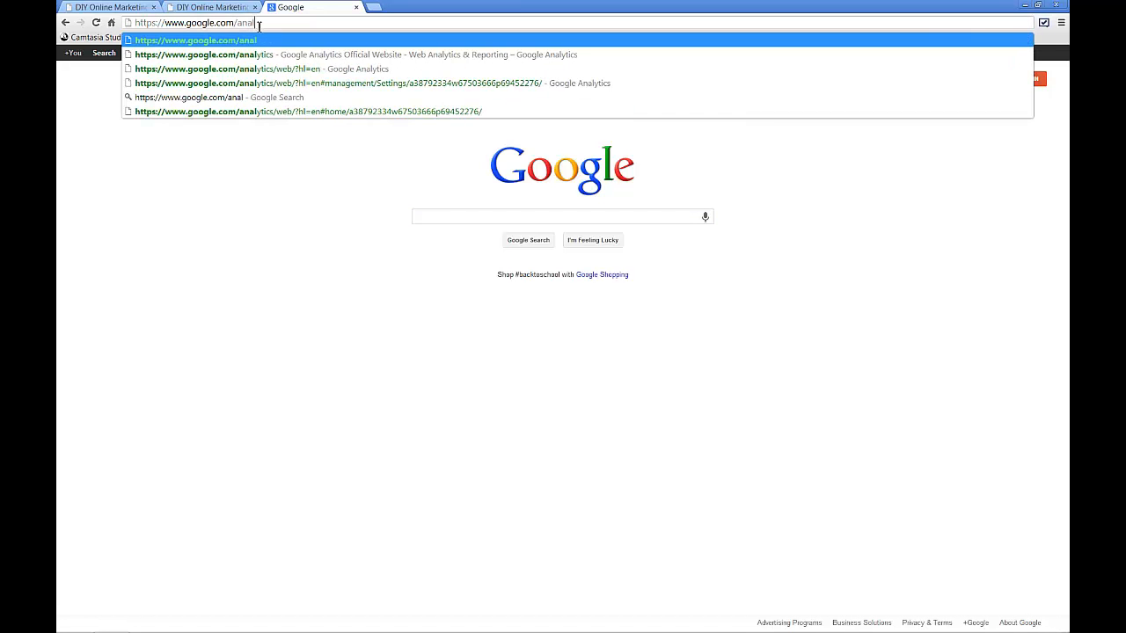
pyautogui.write('ytics')
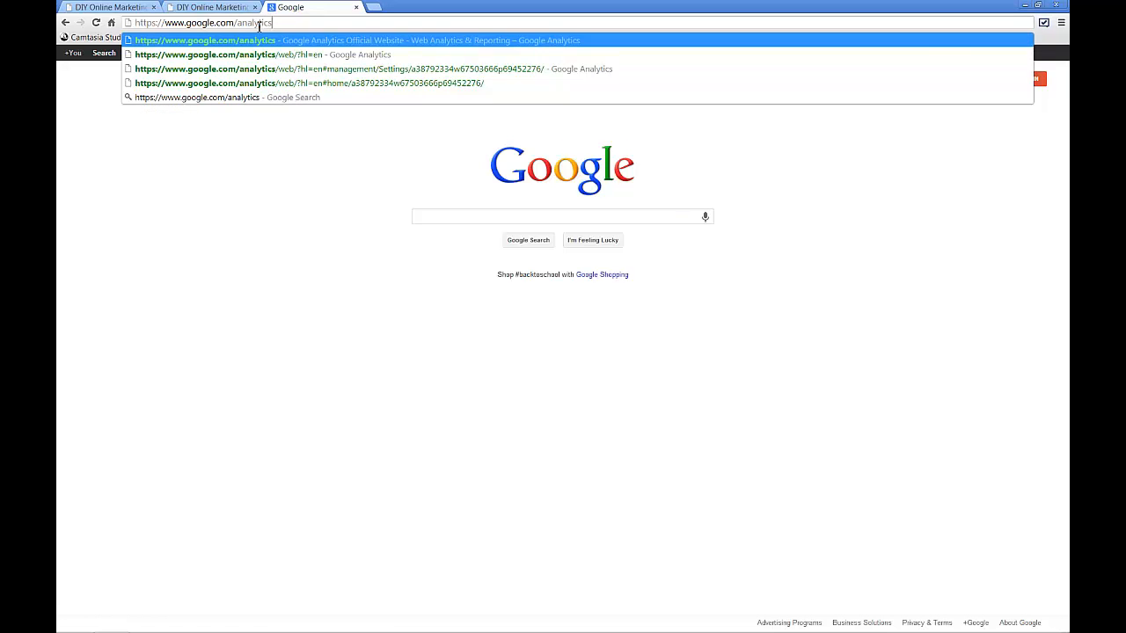
pyautogui.press('Return')
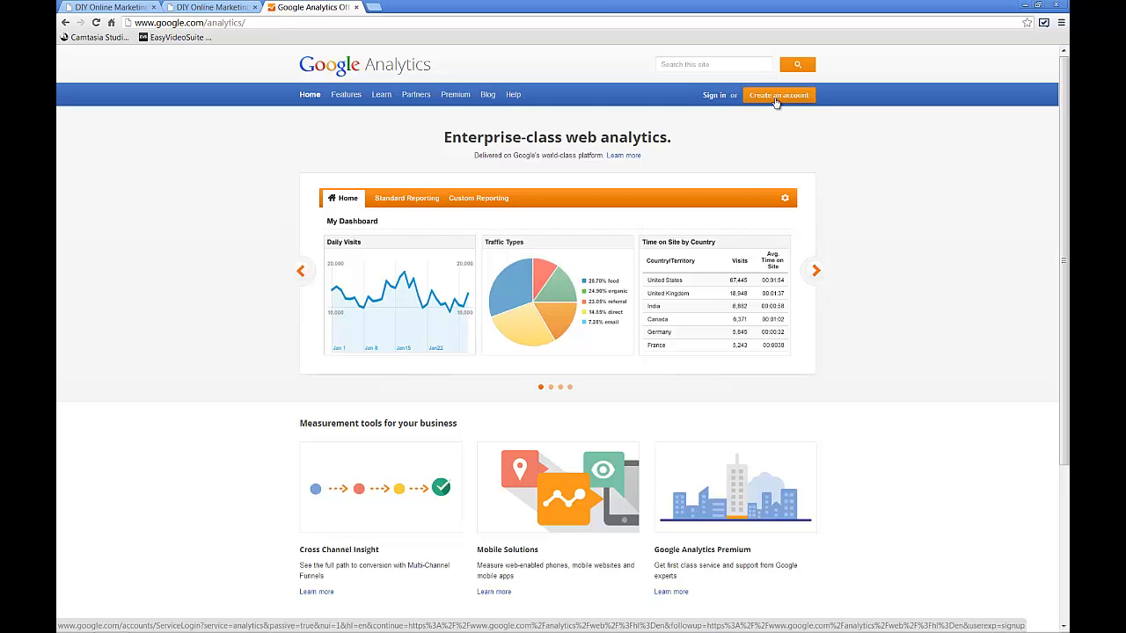
# - Sign in to Google Analytics with the account e-mail and password, and start the sign-up
pyautogui.click(712, 96)
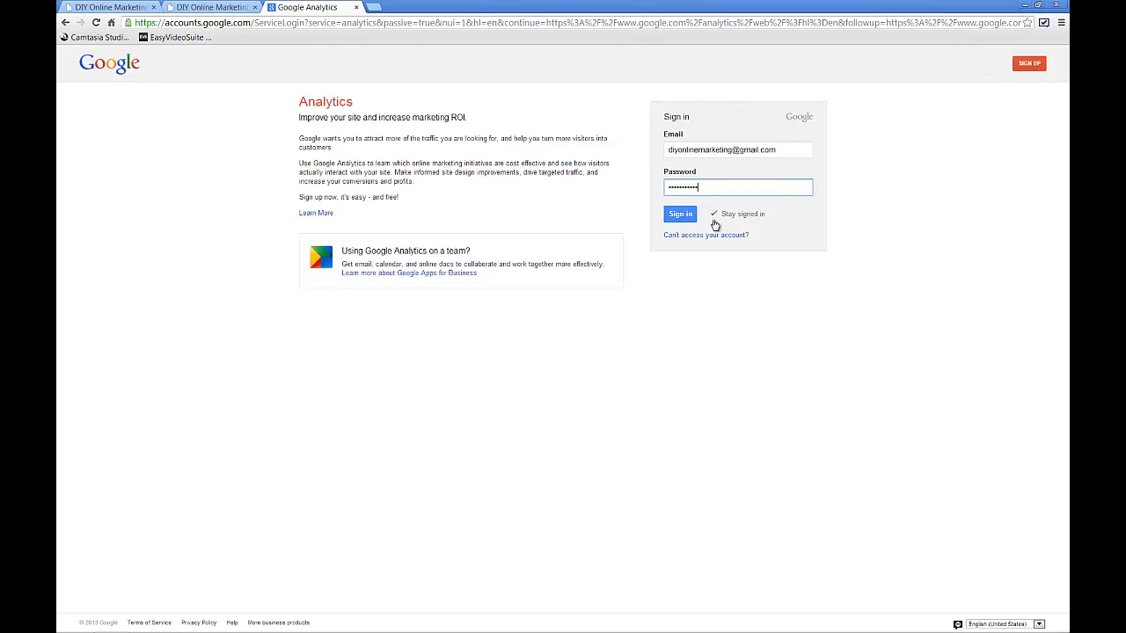
pyautogui.click(686, 216)
pyautogui.click(685, 216)
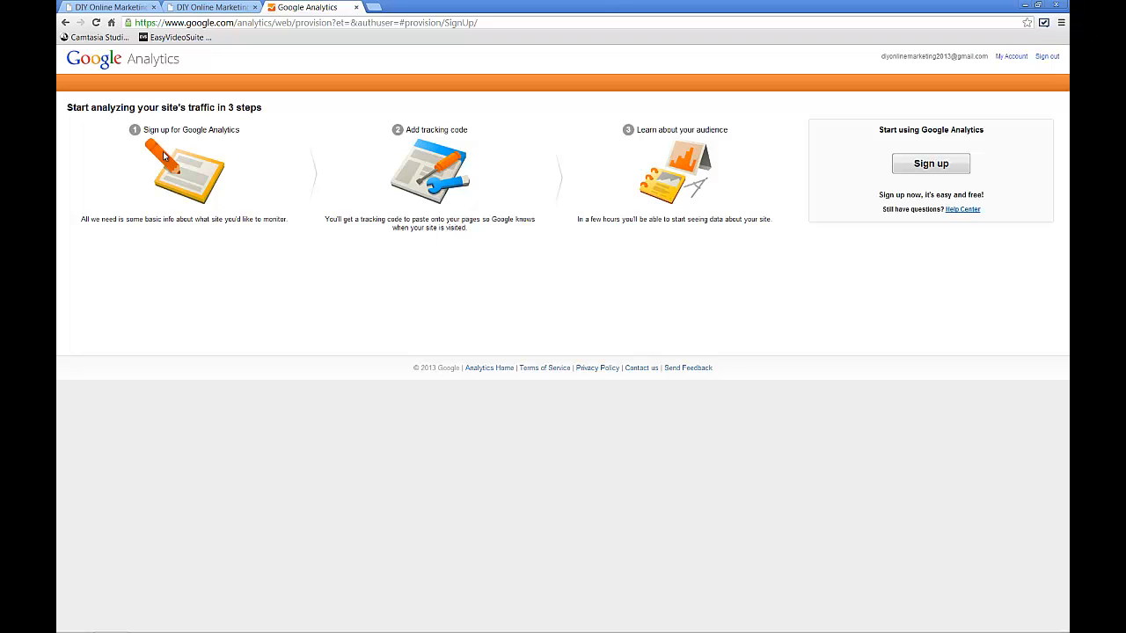
pyautogui.click(938, 167)
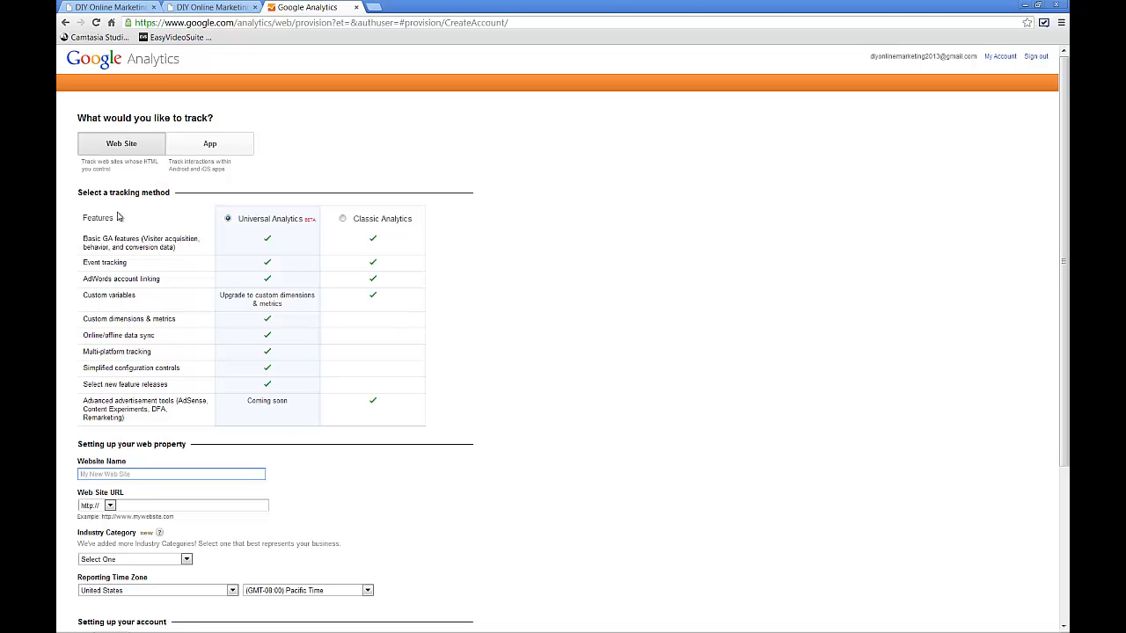
pyautogui.click(342, 219)
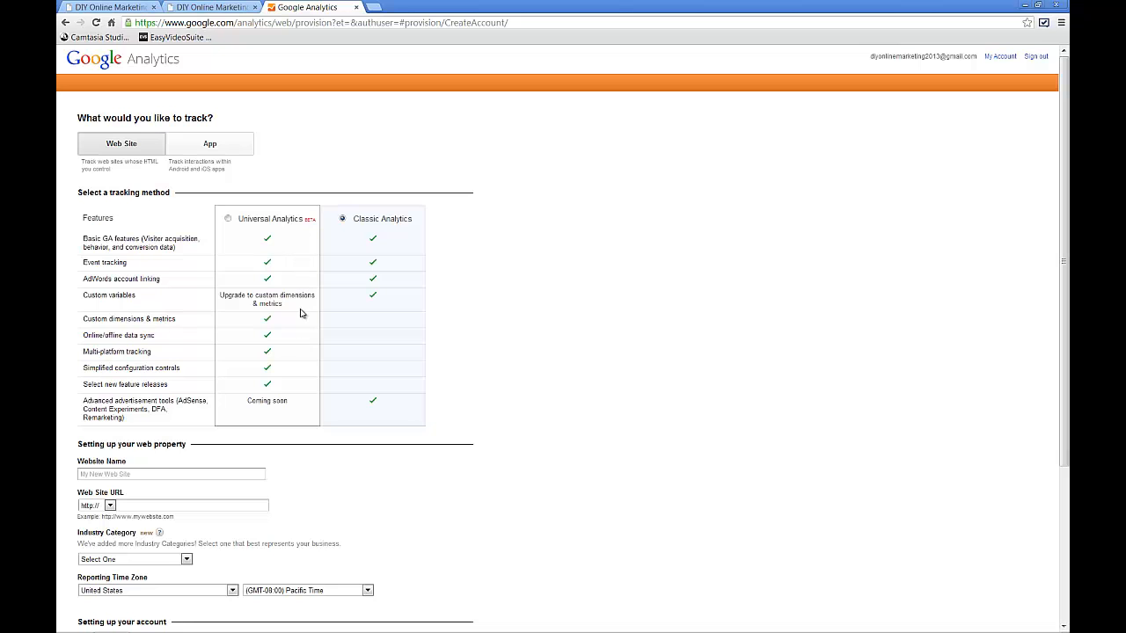
pyautogui.click(242, 475)
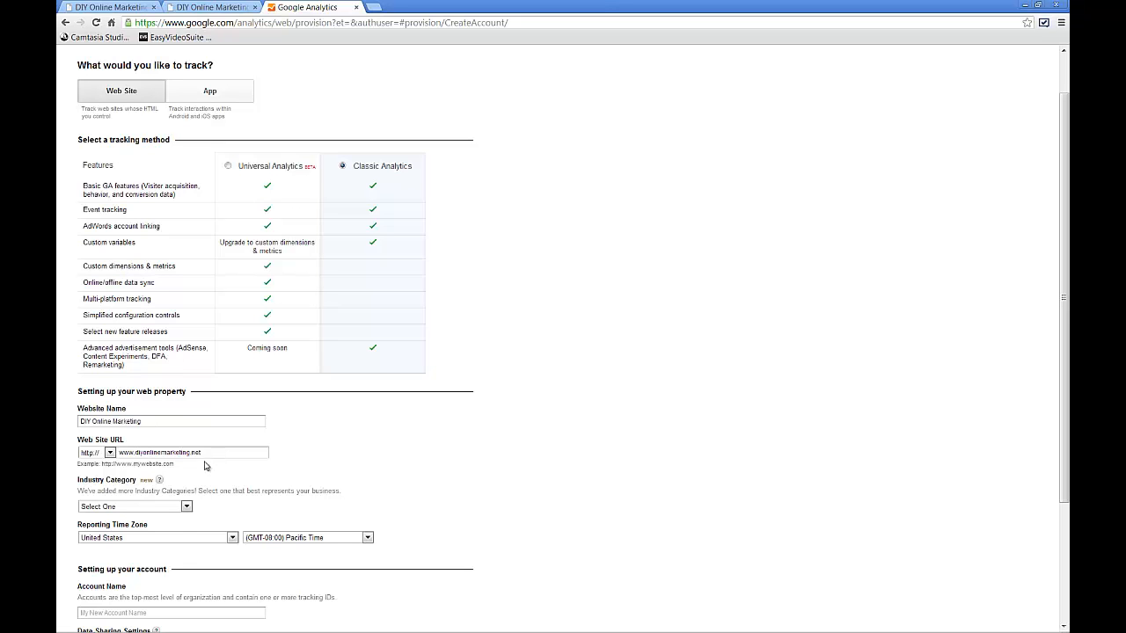
pyautogui.click(186, 507)
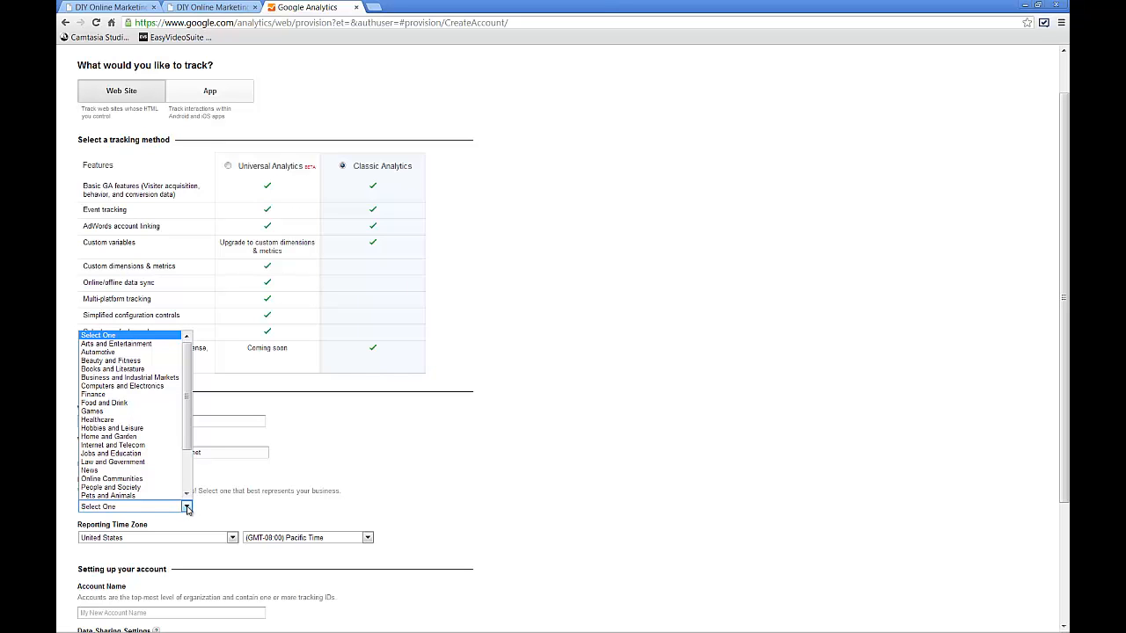
pyautogui.click(168, 446)
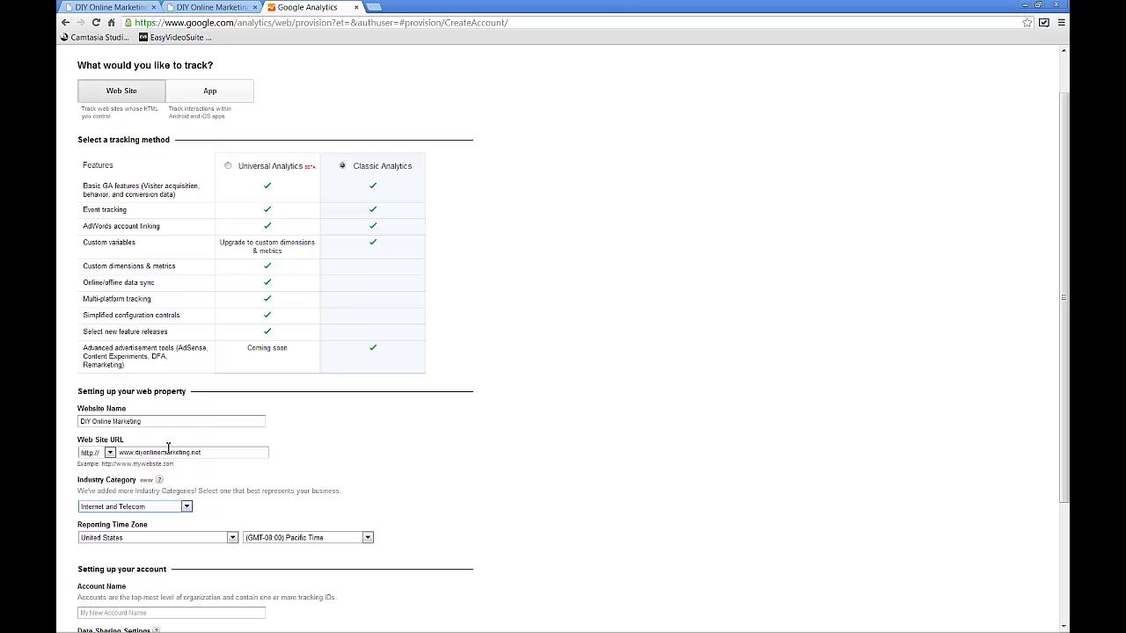
# - Name the account DIY Online Marketing, then request the tracking ID and accept the United States terms of service
pyautogui.scroll(-1, 272, 498)
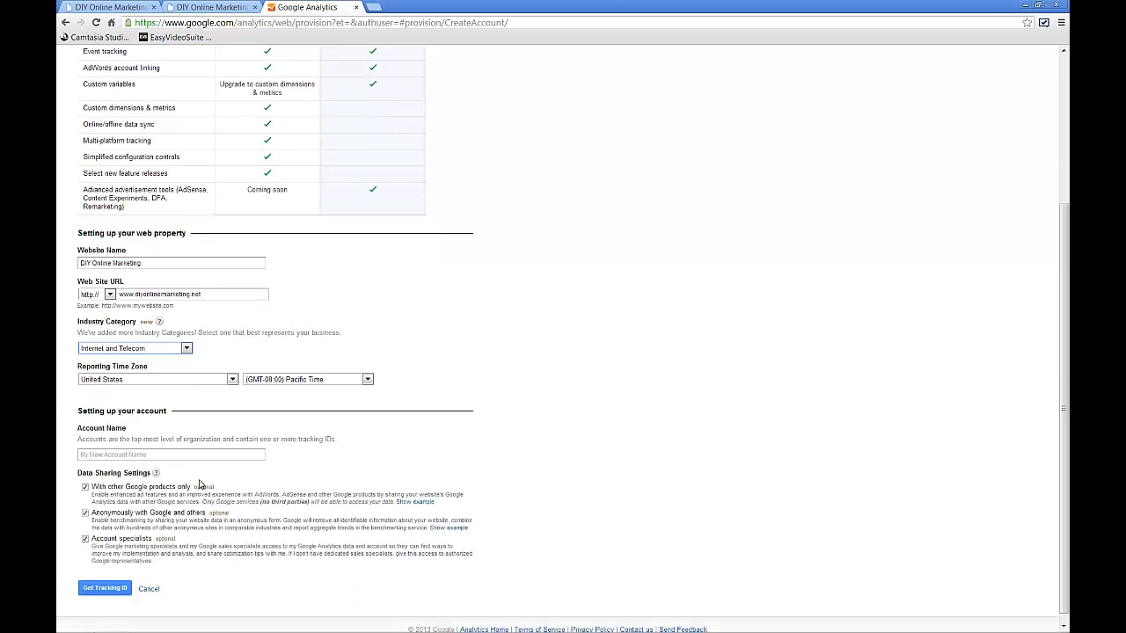
pyautogui.click(106, 454)
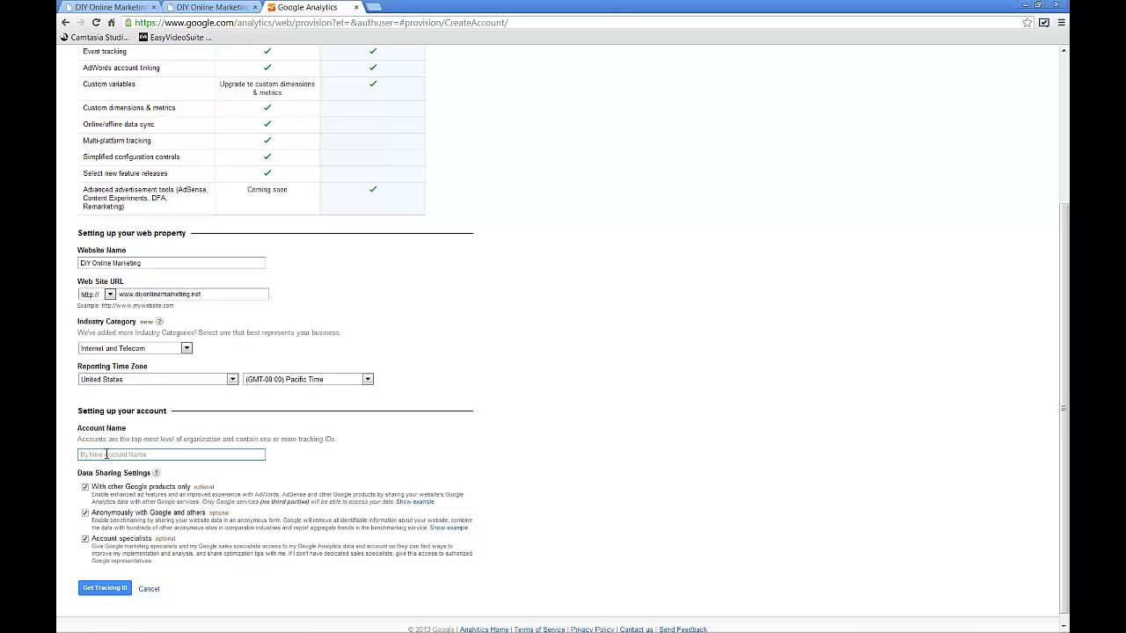
pyautogui.write('DIY Online Marketing')
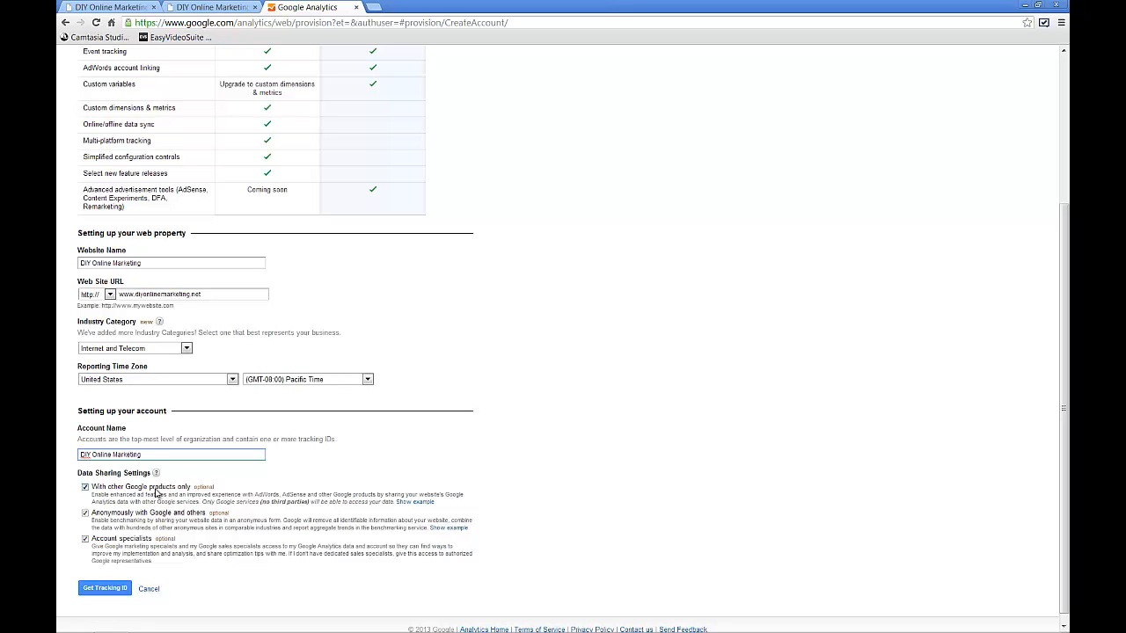
pyautogui.click(107, 588)
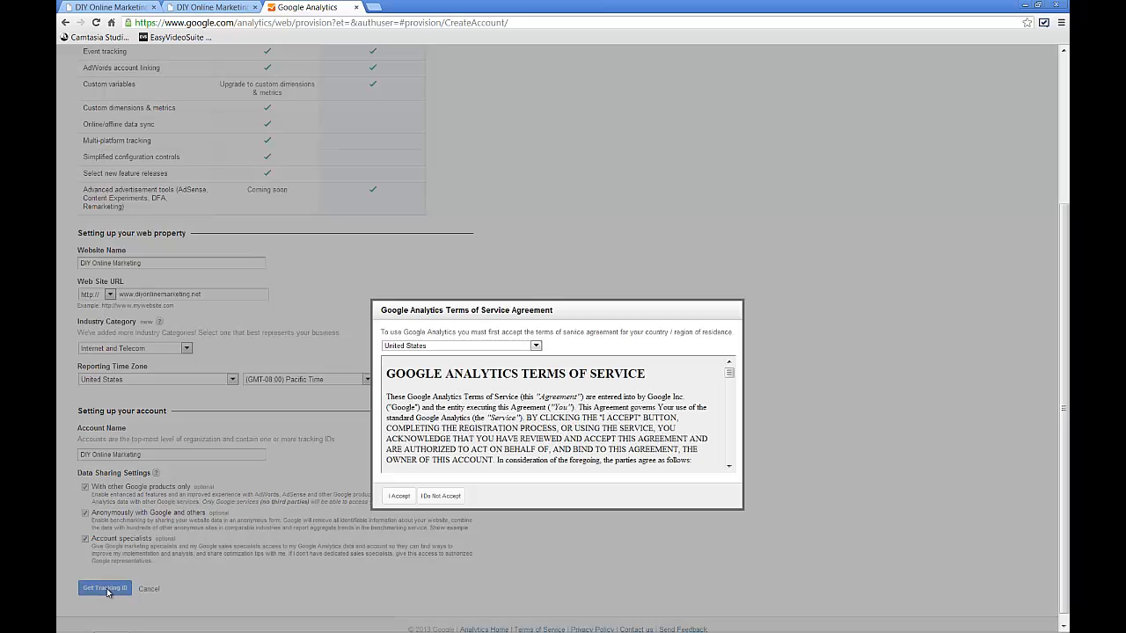
pyautogui.click(400, 497)
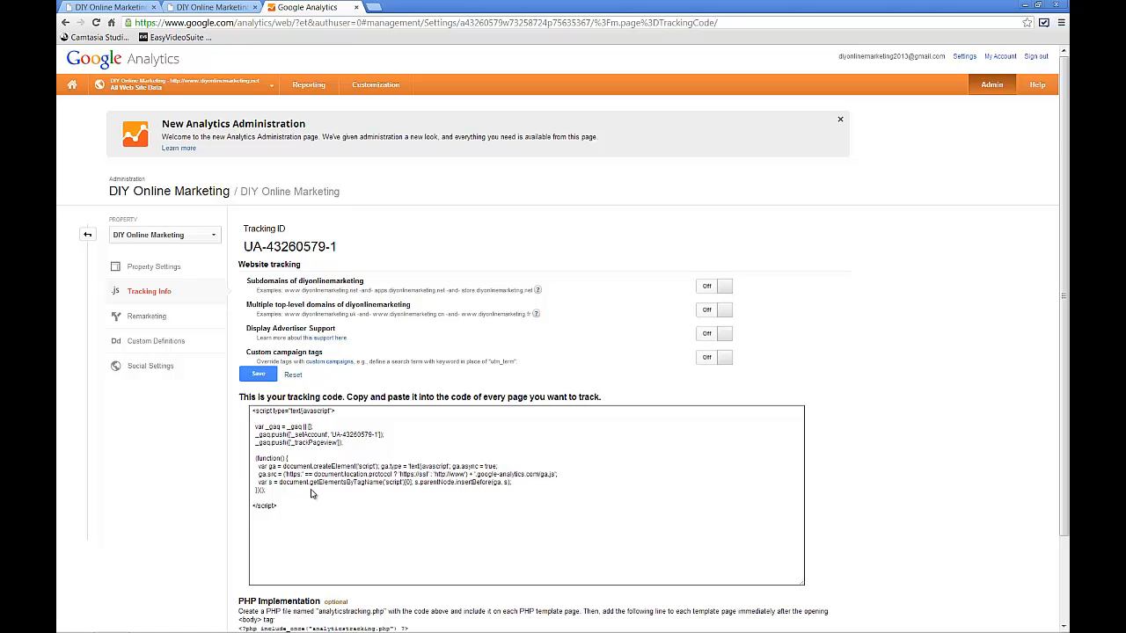
pyautogui.scroll(-3, 310, 494)
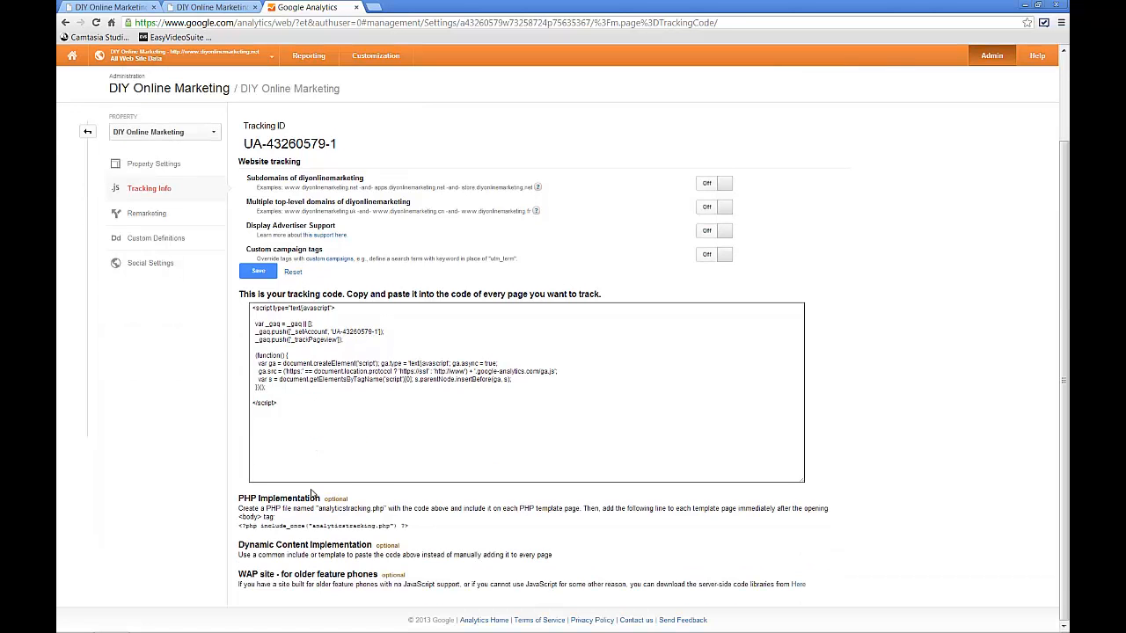
pyautogui.scroll(3, 311, 493)
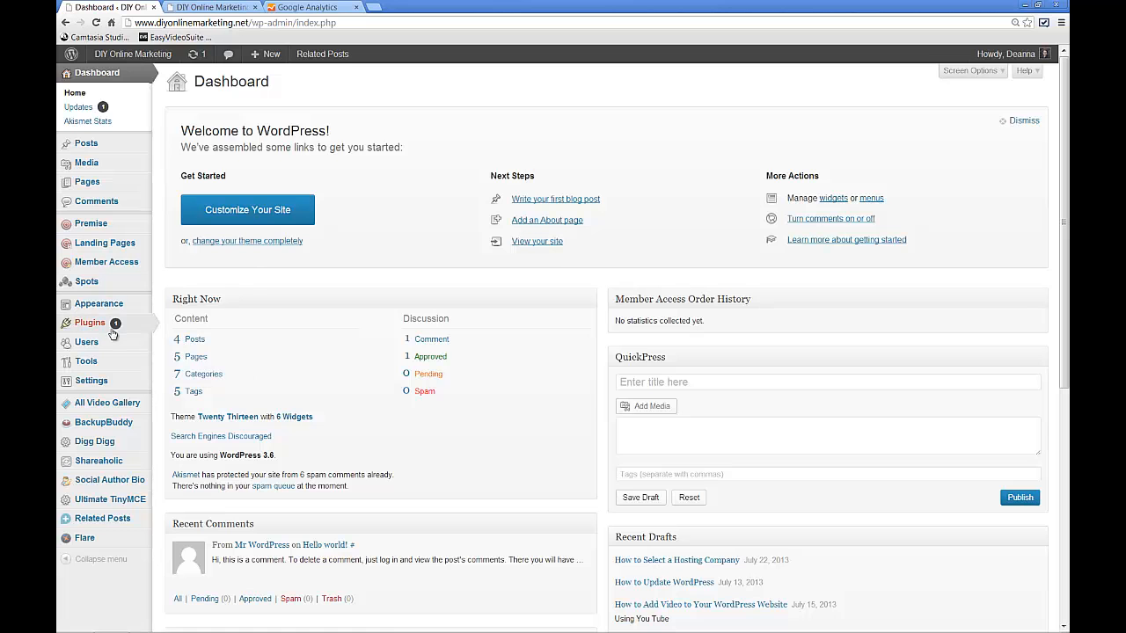
# - Switch to the WordPress dashboard and search the plugin directory for "google analytics"
pyautogui.moveTo(134, 325)
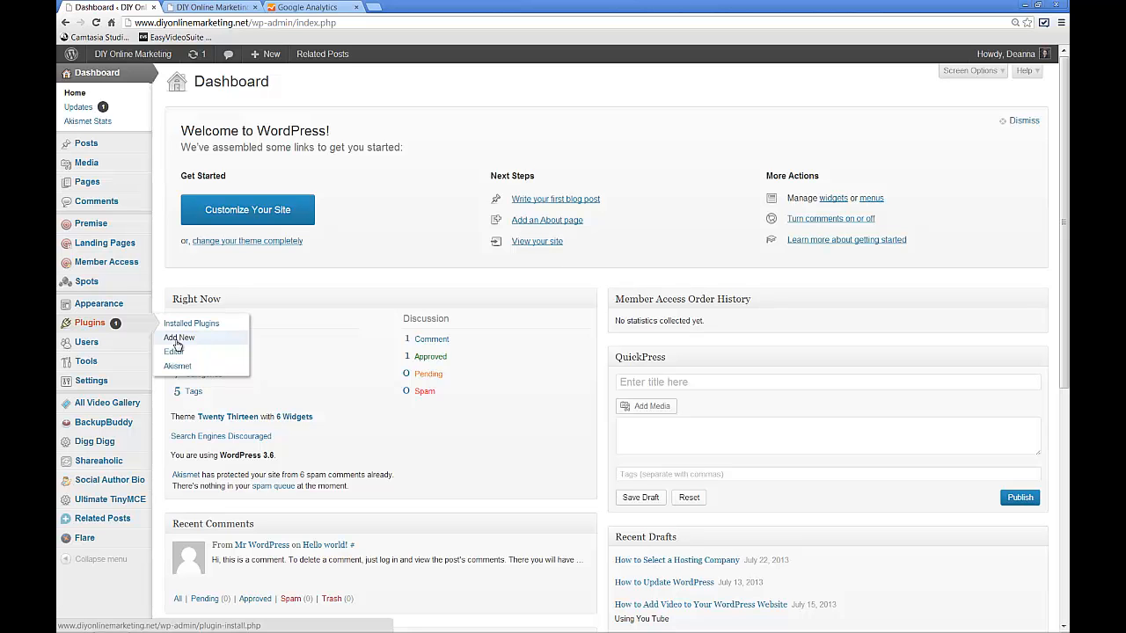
pyautogui.click(177, 343)
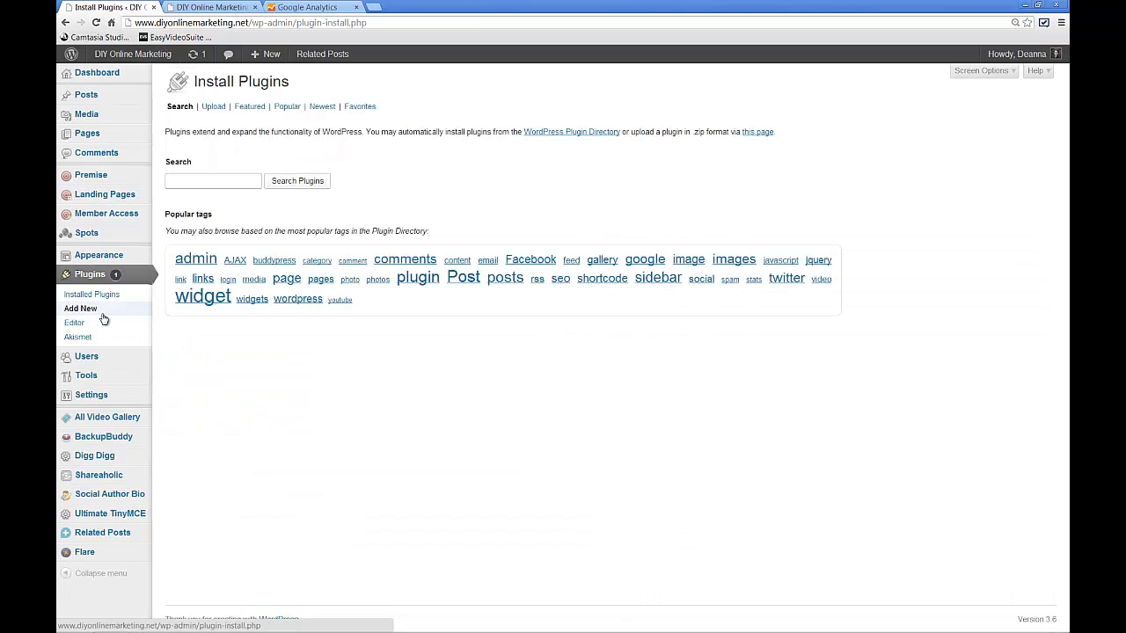
pyautogui.click(190, 181)
pyautogui.write('google analytics')
pyautogui.click(298, 185)
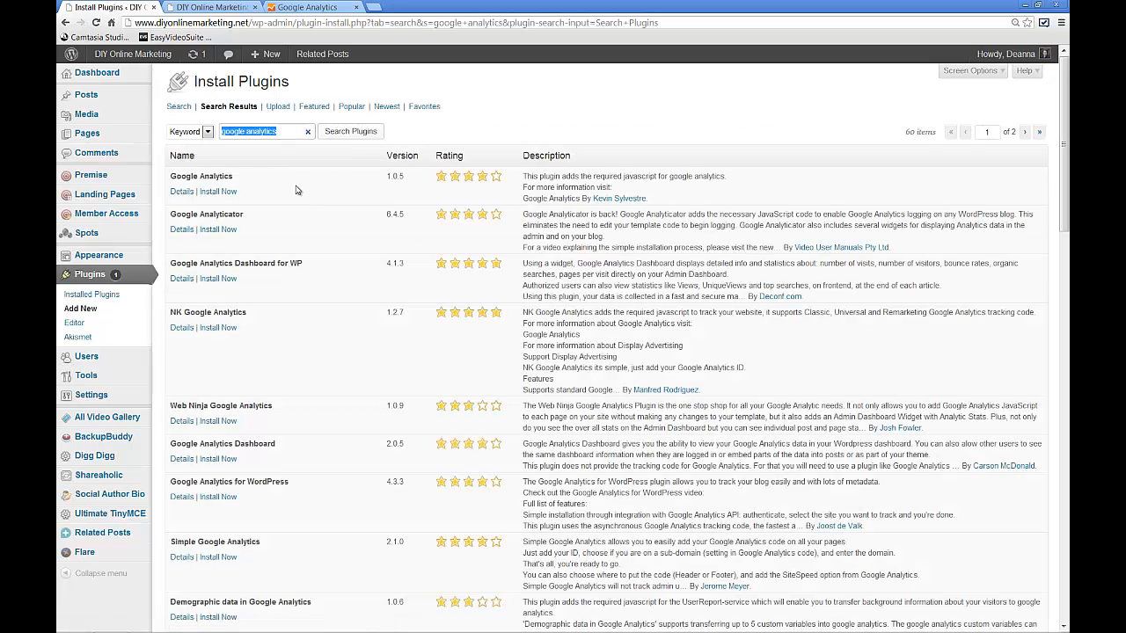
# - Install and activate the Google Analytics 1.0.5 plugin
pyautogui.click(225, 193)
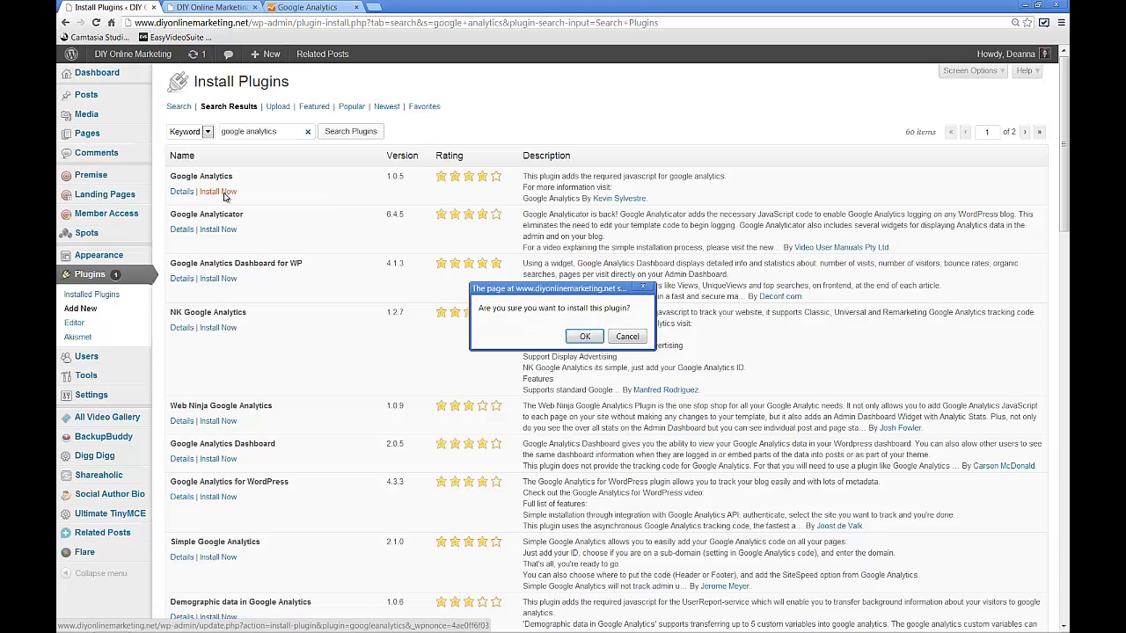
pyautogui.click(595, 340)
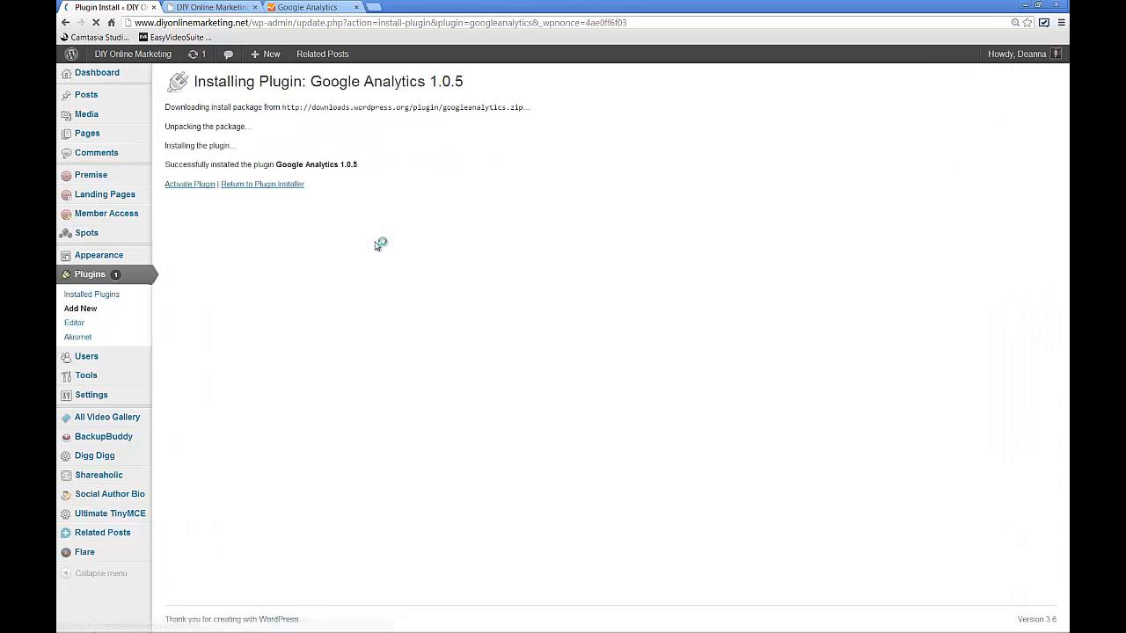
pyautogui.click(197, 186)
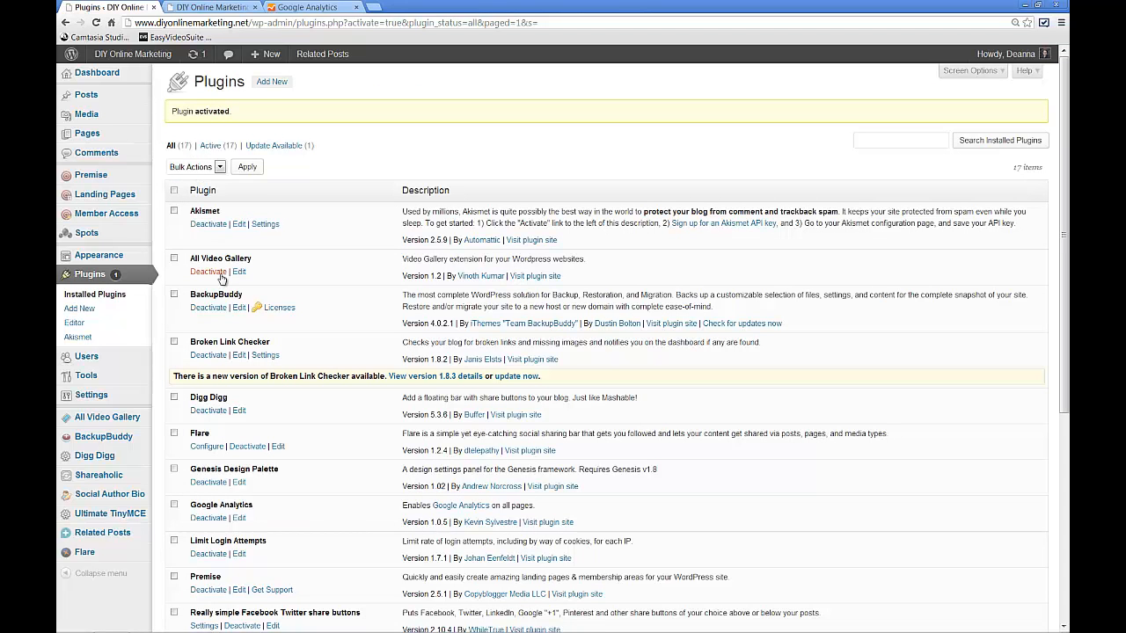
# - Open the WordPress settings page of the Google Analytics plugin
pyautogui.moveTo(147, 415)
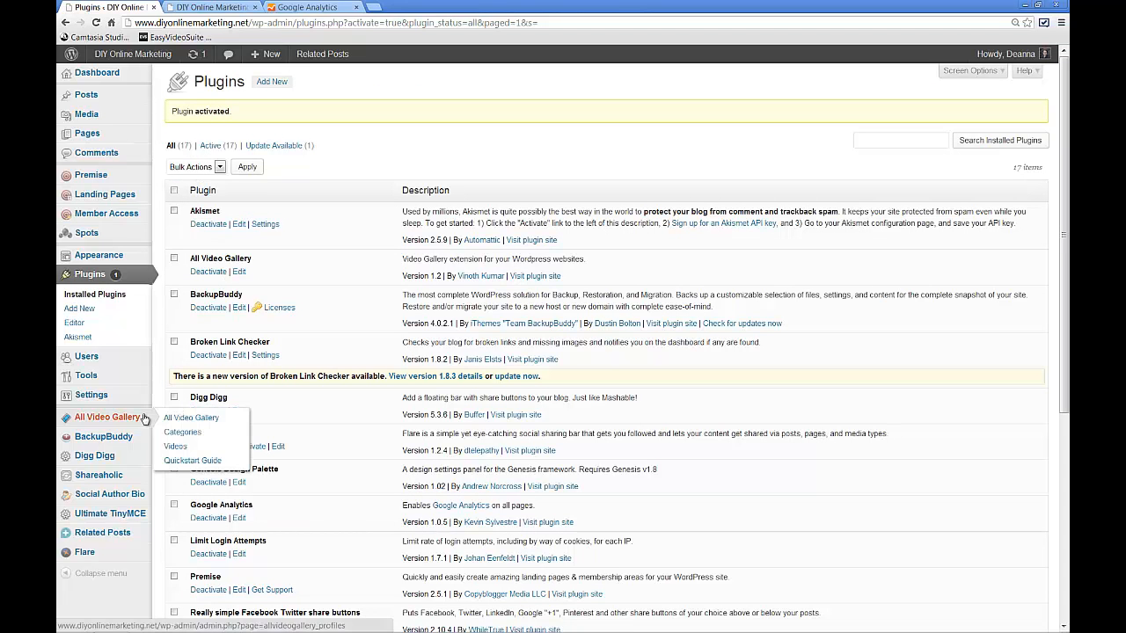
pyautogui.moveTo(114, 382)
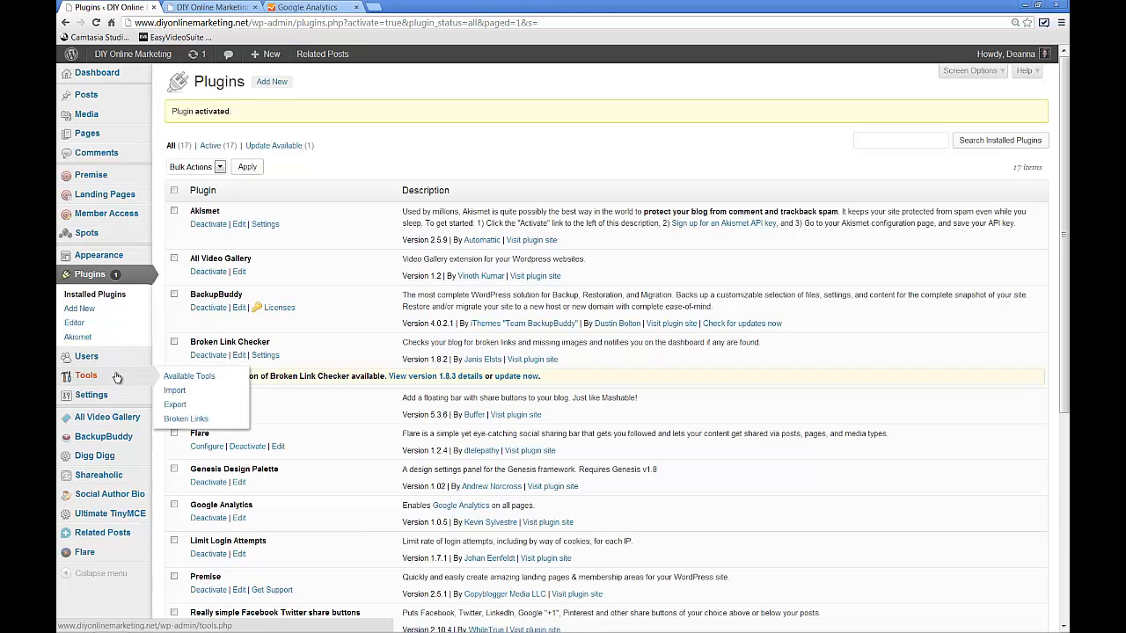
pyautogui.moveTo(114, 402)
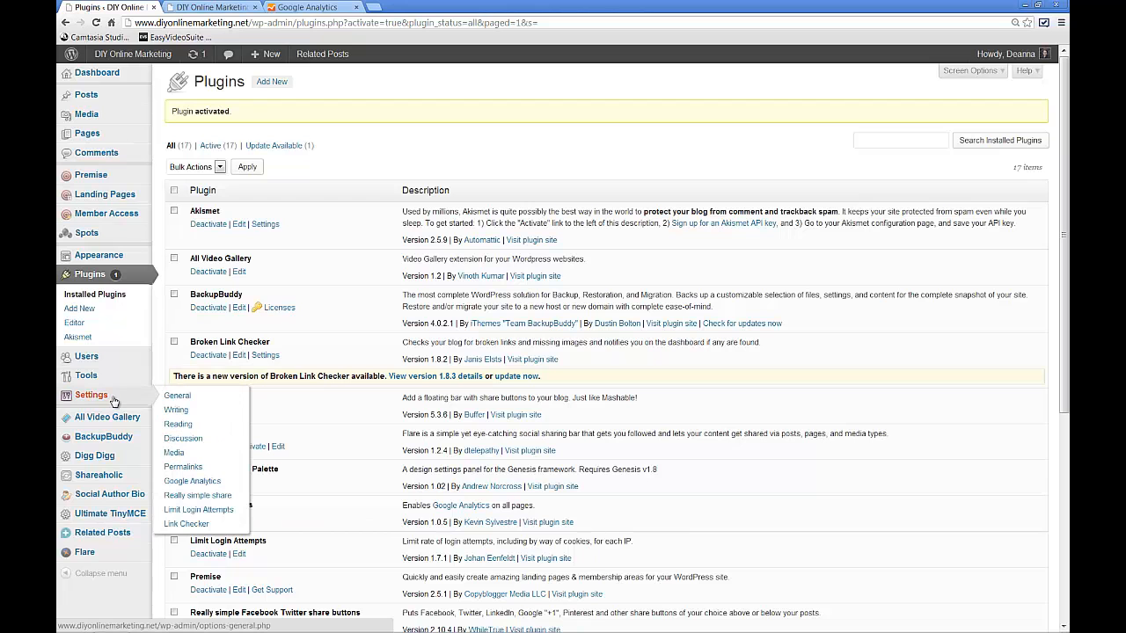
pyautogui.click(201, 482)
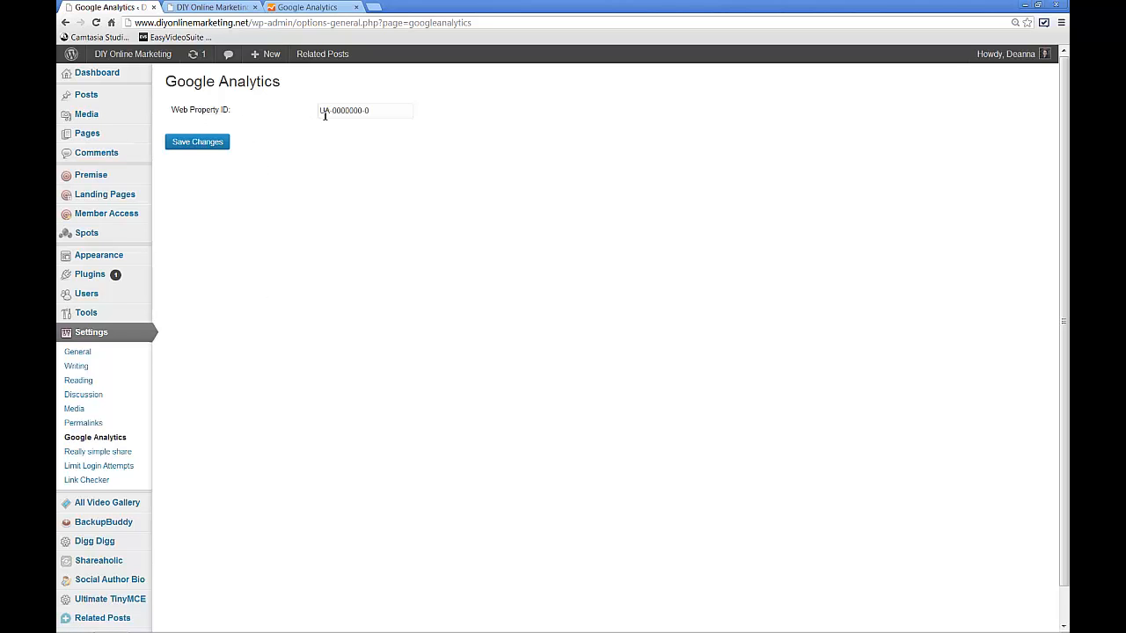
# - Copy the property's tracking ID from the Google Analytics tracking info page
pyautogui.click(317, 9)
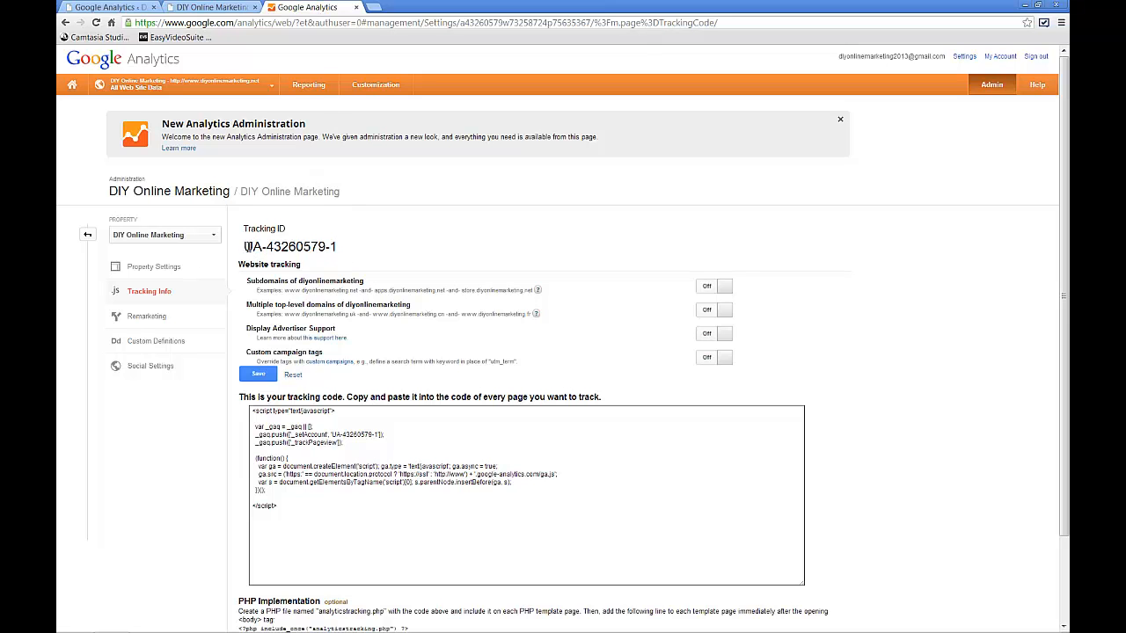
pyautogui.moveTo(335, 247); pyautogui.dragTo(245, 246)
pyautogui.hotkey('ctrl', 'c')
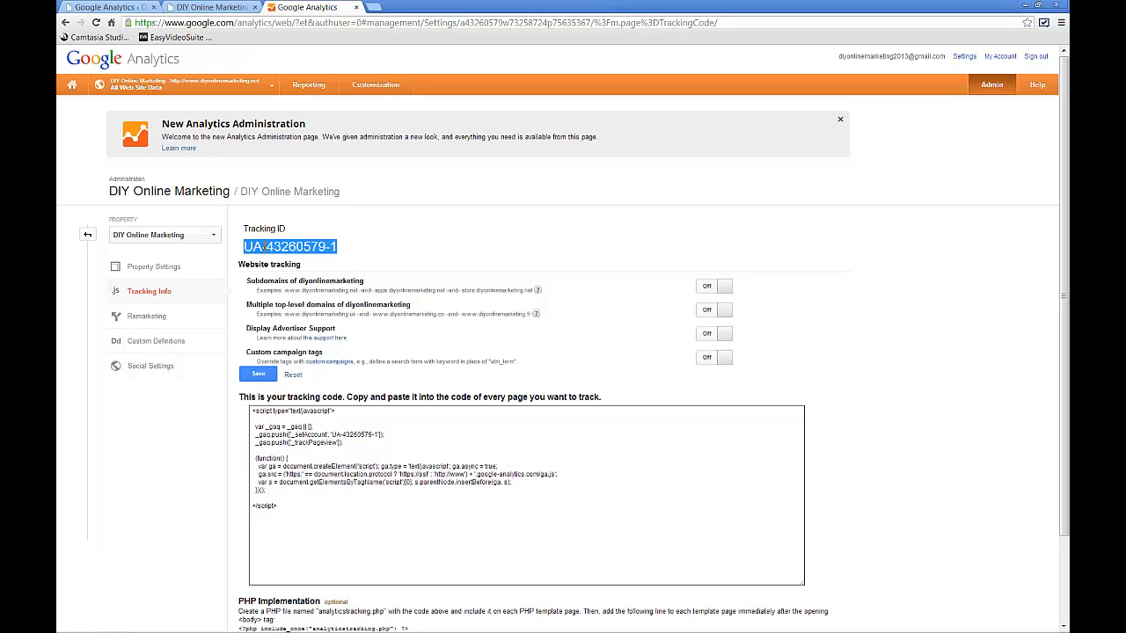
pyautogui.rightClick(264, 249)
# - Replace the WordPress plugin's placeholder Web Property ID with the copied tracking ID and save the changes
pyautogui.click(112, 8)
pyautogui.moveTo(378, 111); pyautogui.dragTo(291, 110)
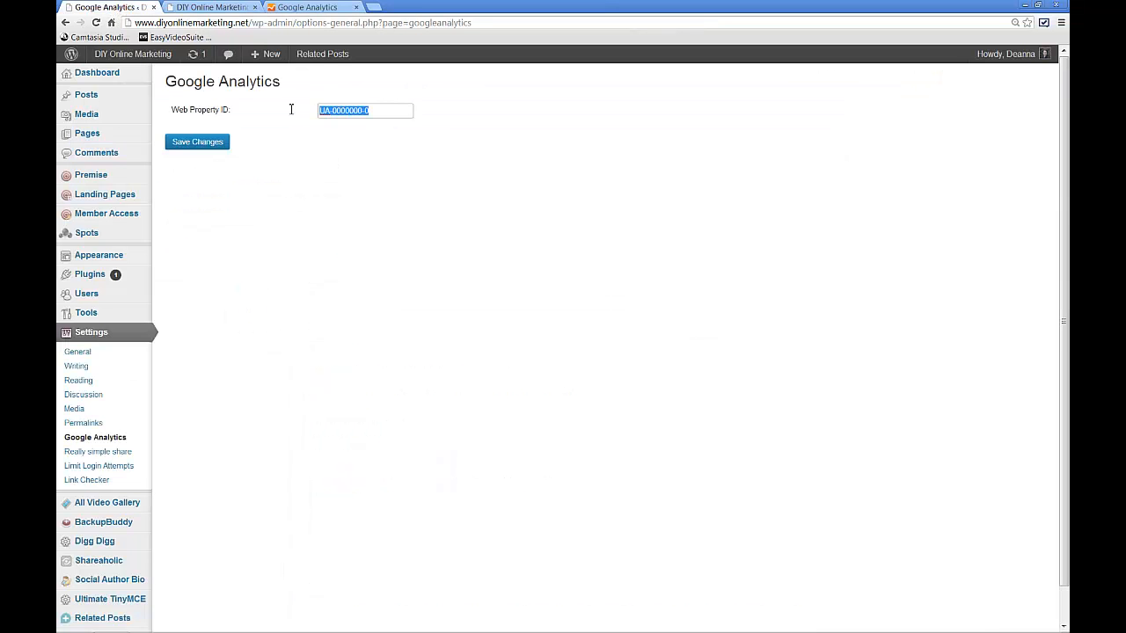
pyautogui.rightClick(343, 114)
pyautogui.click(370, 186)
pyautogui.click(202, 147)
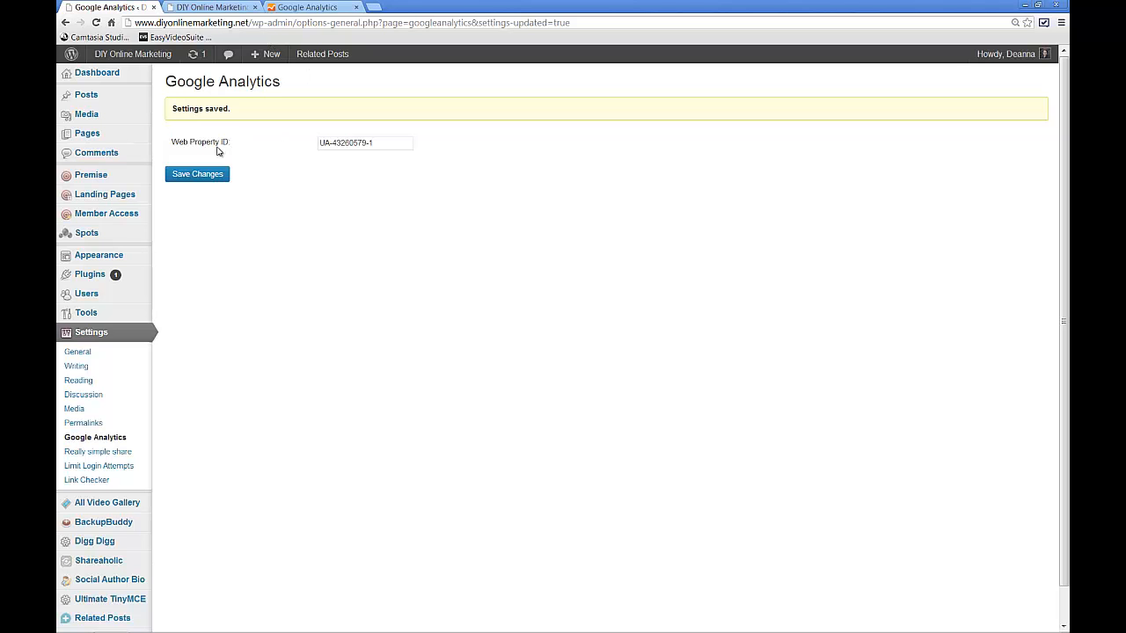
# - Return to the Google Analytics tracking info page for the DIY Online Marketing property
pyautogui.click(291, 12)
pyautogui.click(392, 221)
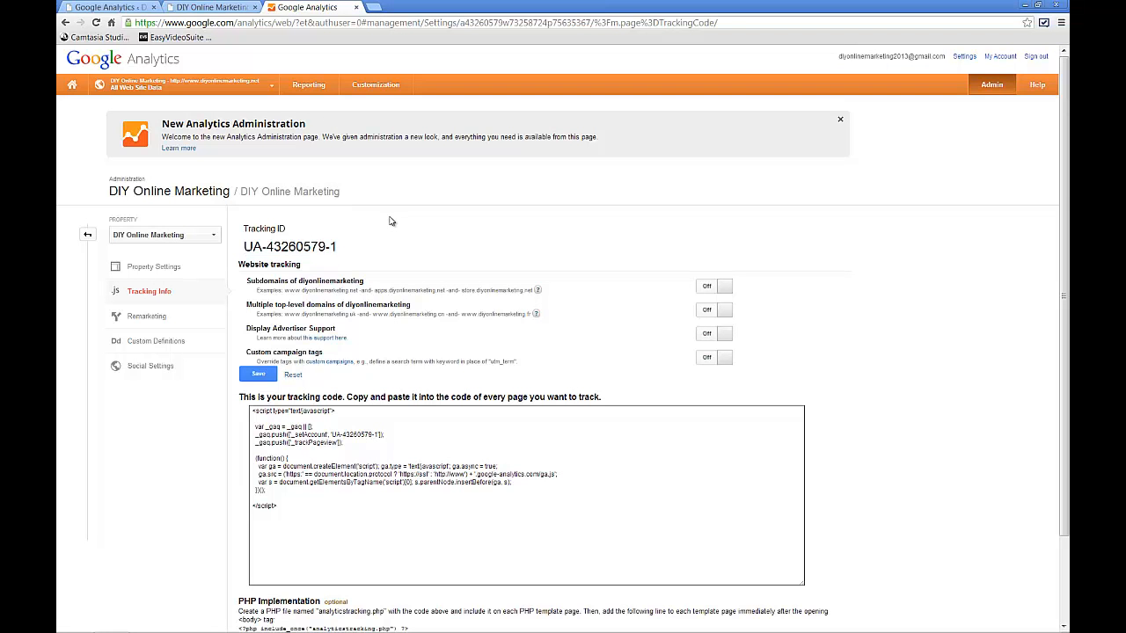